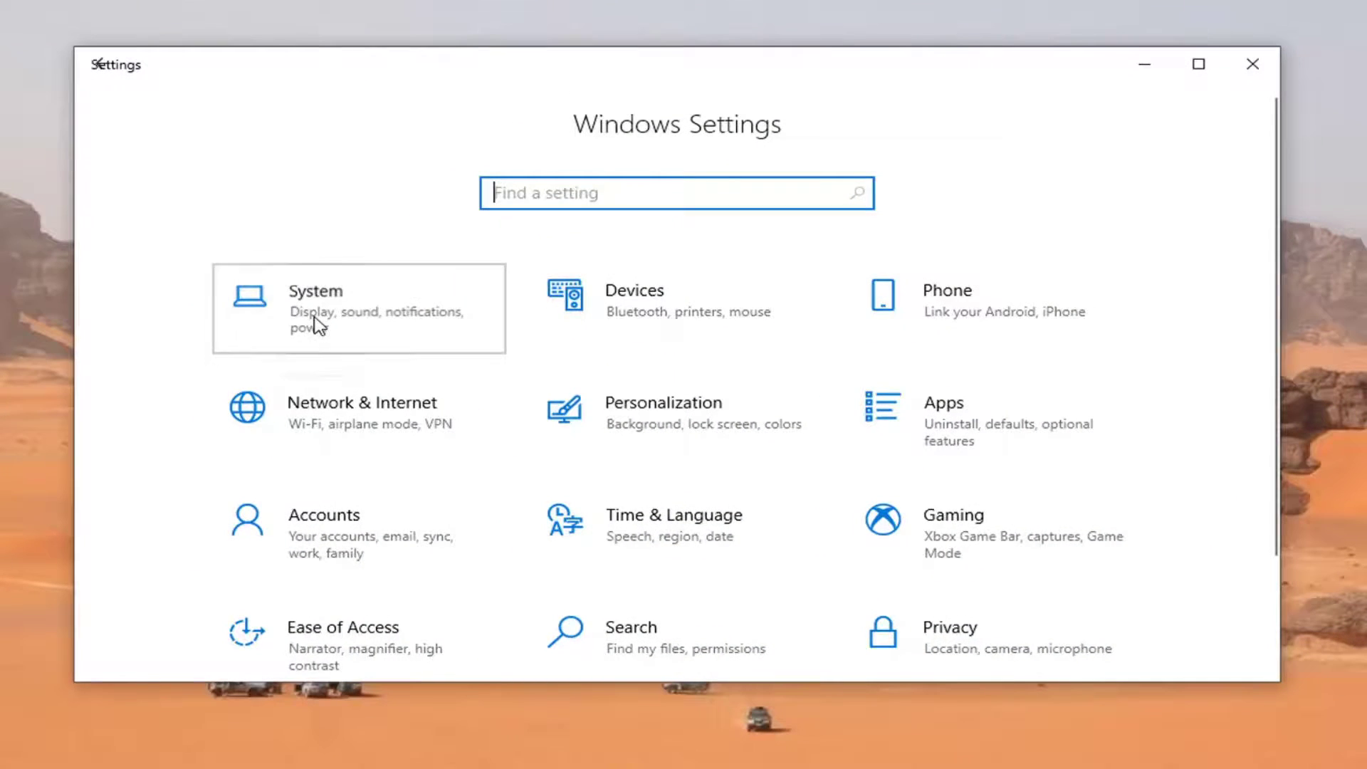
- Go to System > Multitasking in Windows Settings
left_click(310, 320)
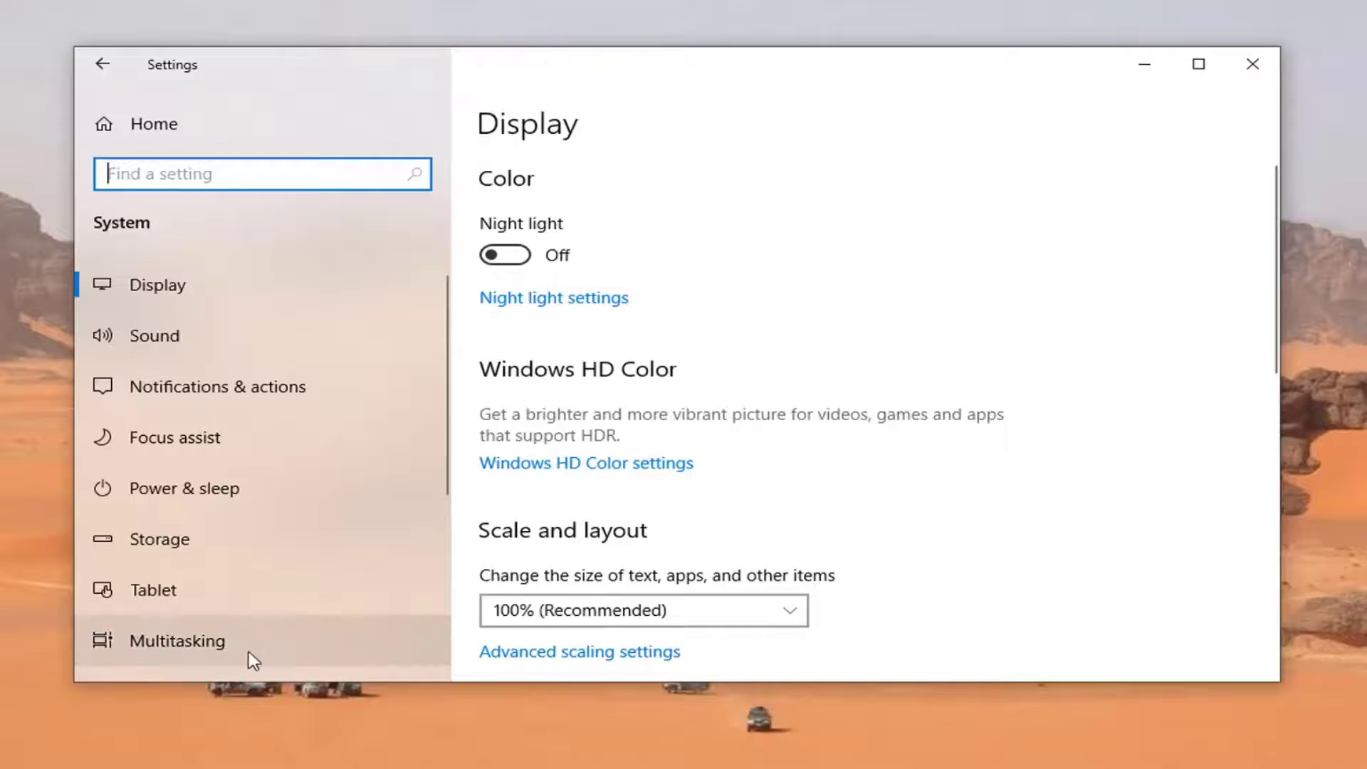
left_click(171, 640)
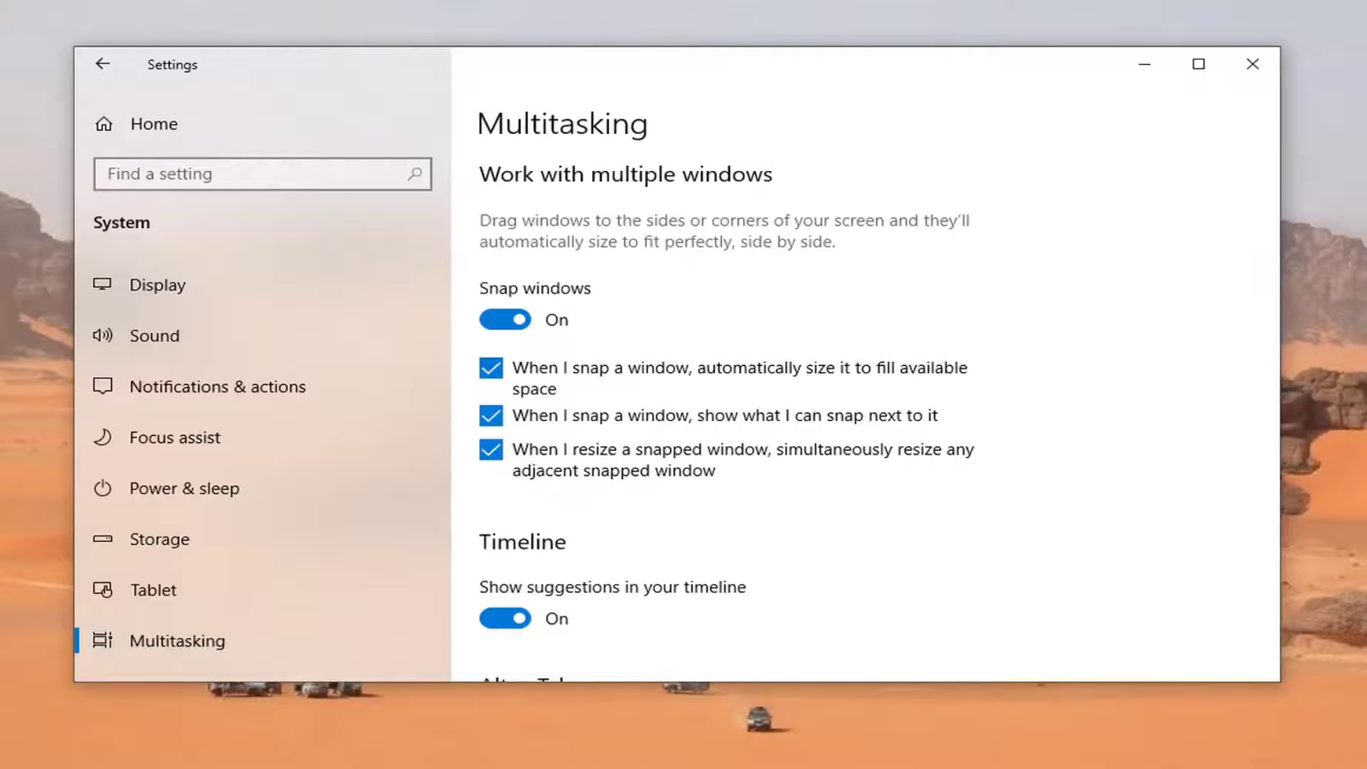
scroll(675, 353, "down", 3)
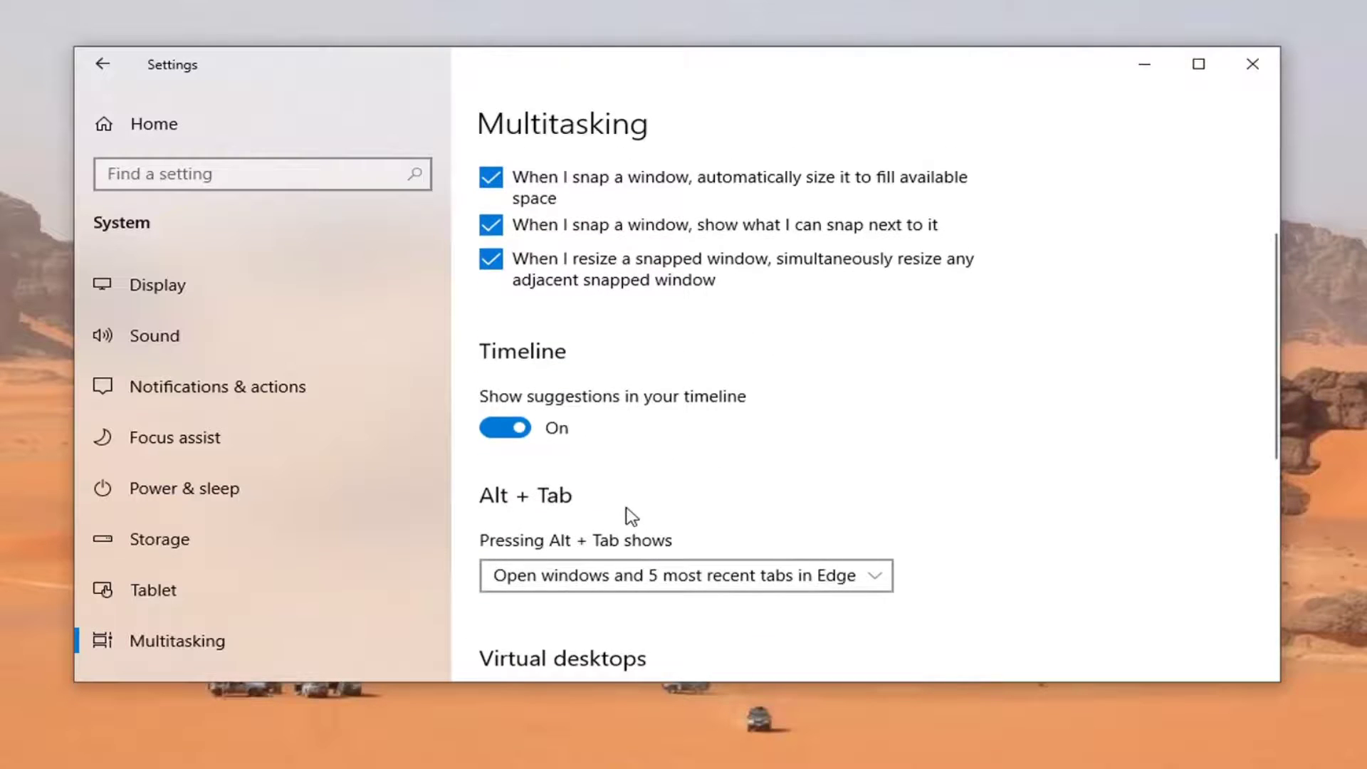
scroll(630, 515, "down", 1)
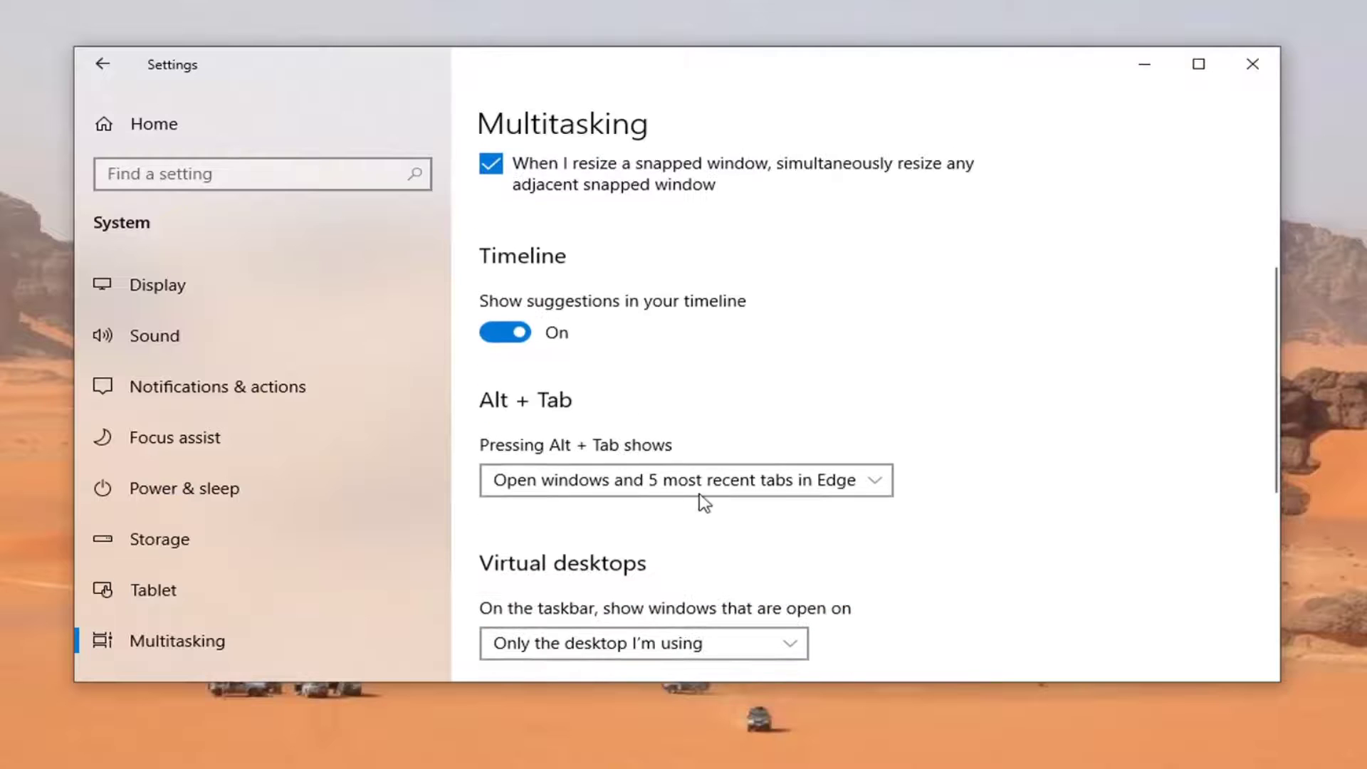
- Set 'Pressing Alt + Tab shows' to 'Open windows only'
left_click(876, 483)
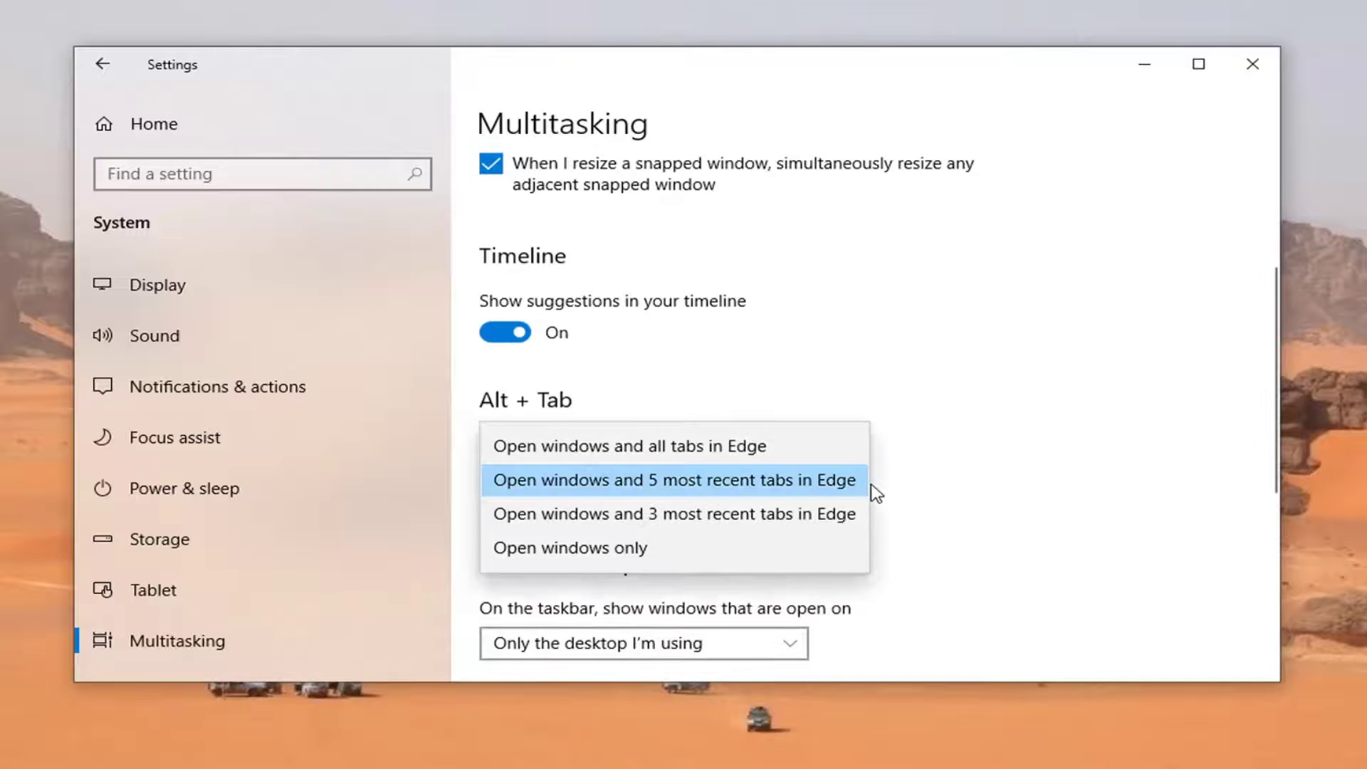
left_click(568, 556)
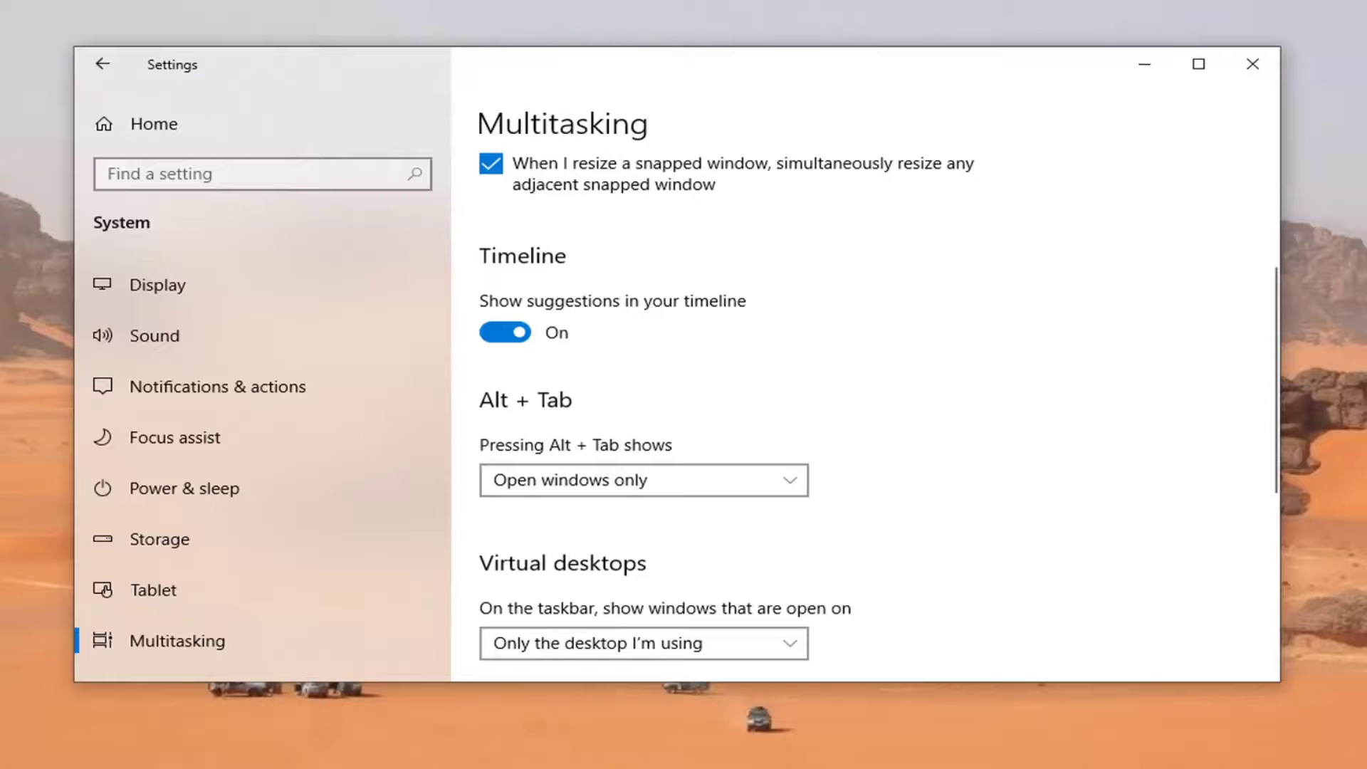